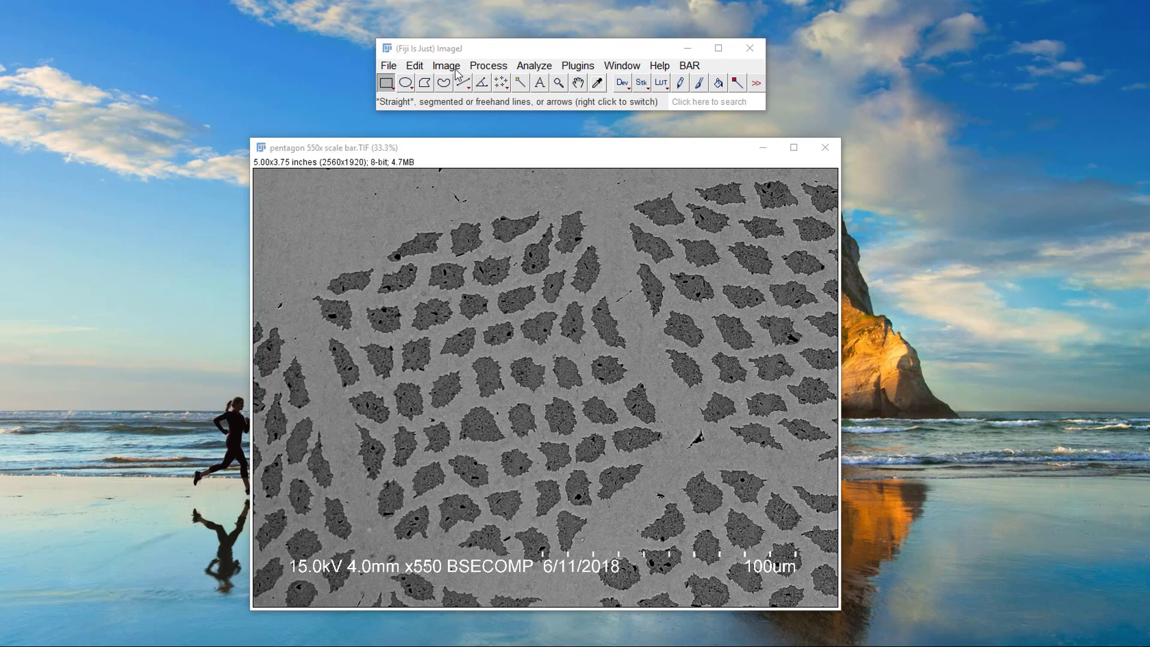
Set the type of the micrograph to 8-bit.
left_click(455, 70)
mouse_move(458, 89)
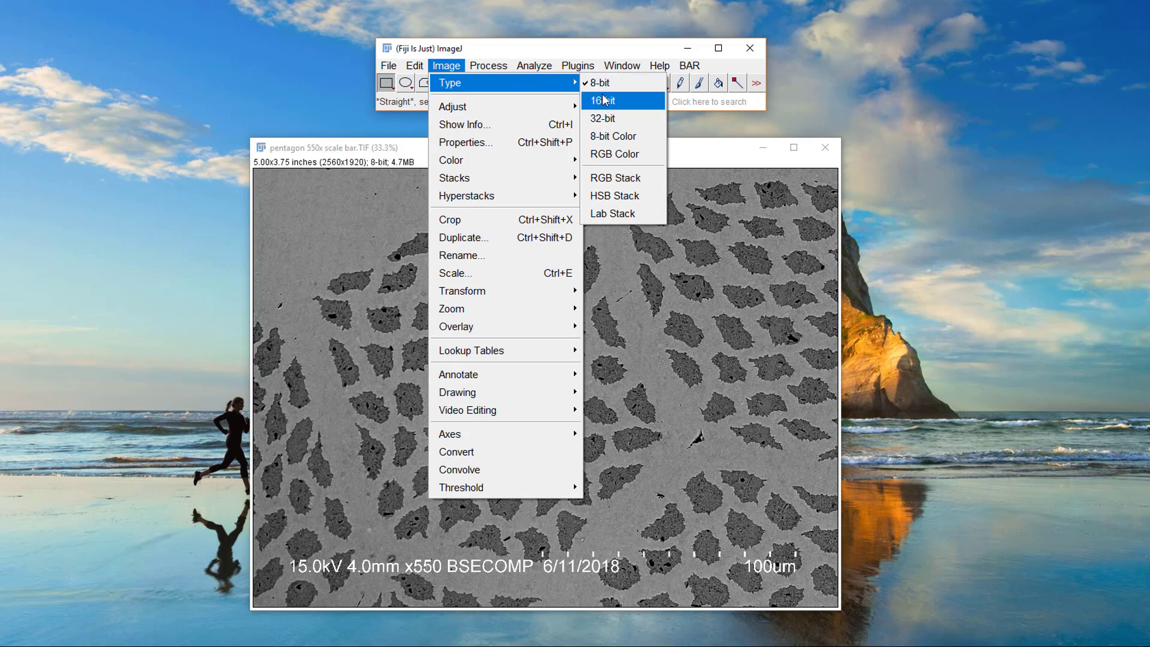
left_click(632, 91)
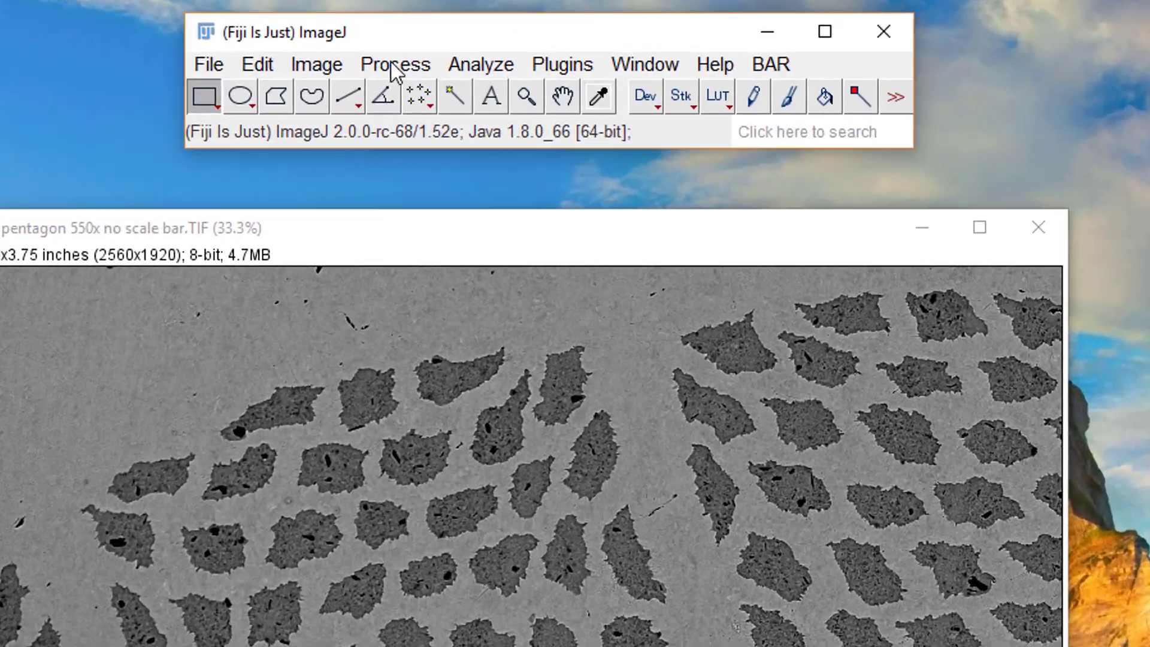
Apply a Gaussian Blur filter with a sigma radius of 2.00 to the micrograph without a scale bar.
left_click(487, 66)
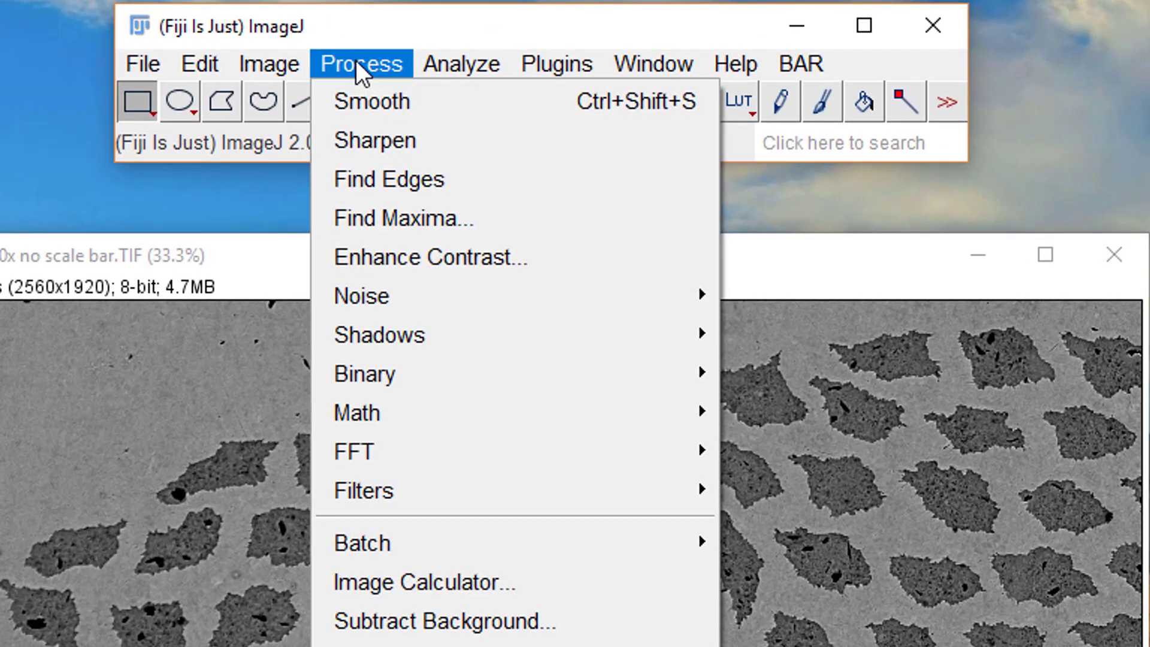
mouse_move(417, 393)
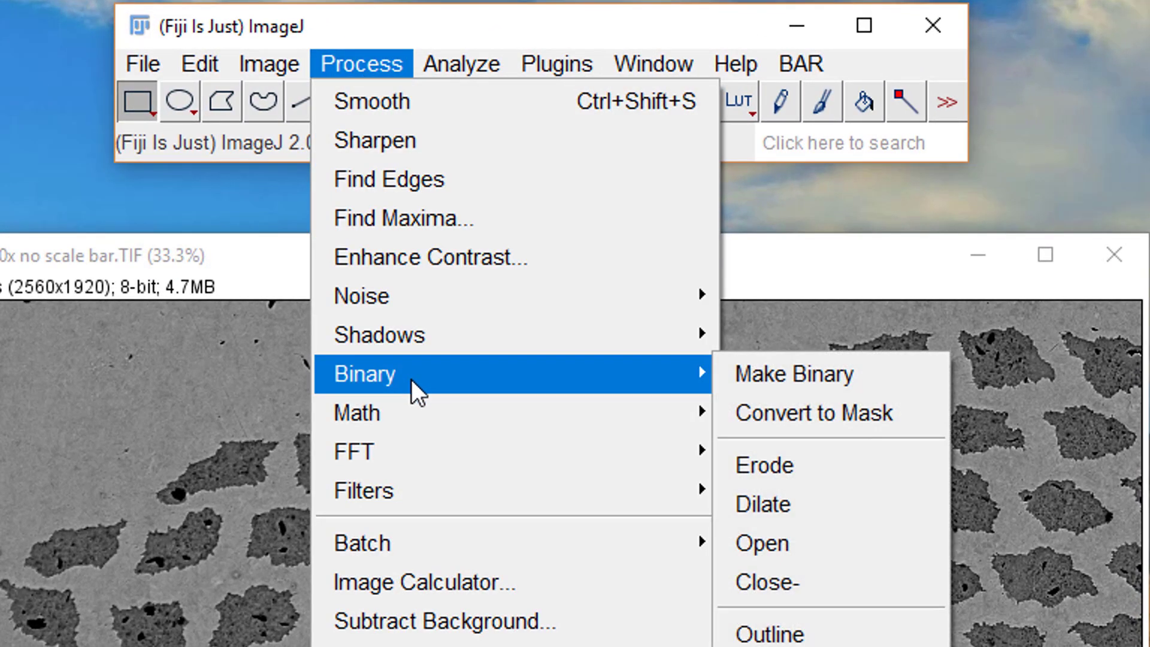
mouse_move(413, 494)
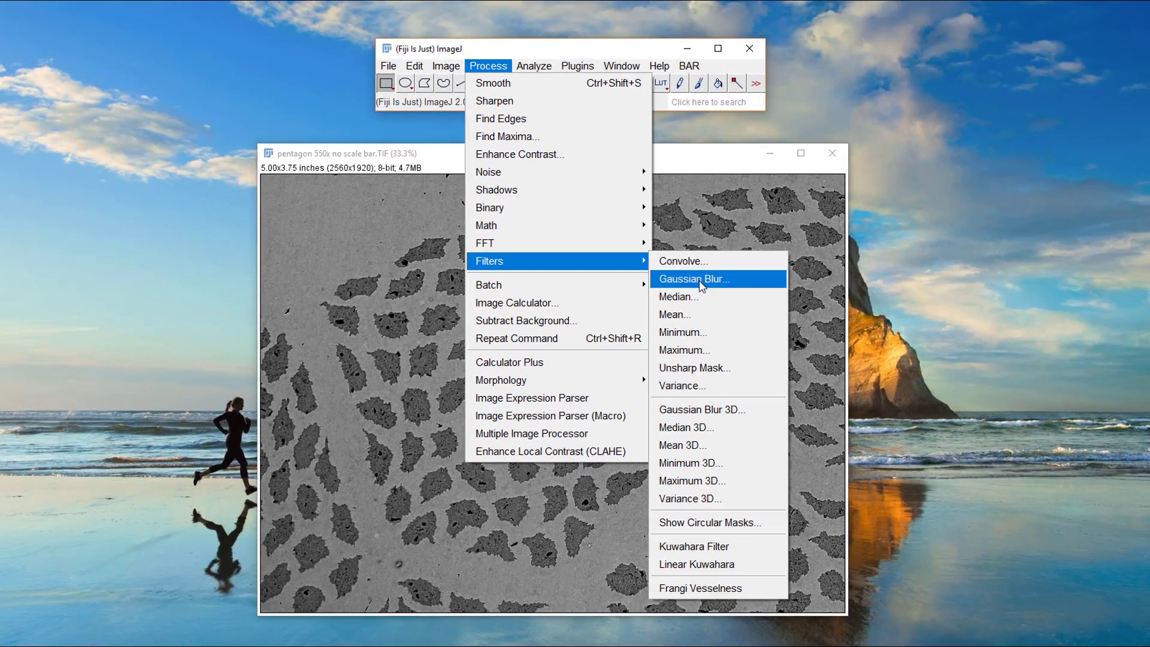
left_click(466, 318)
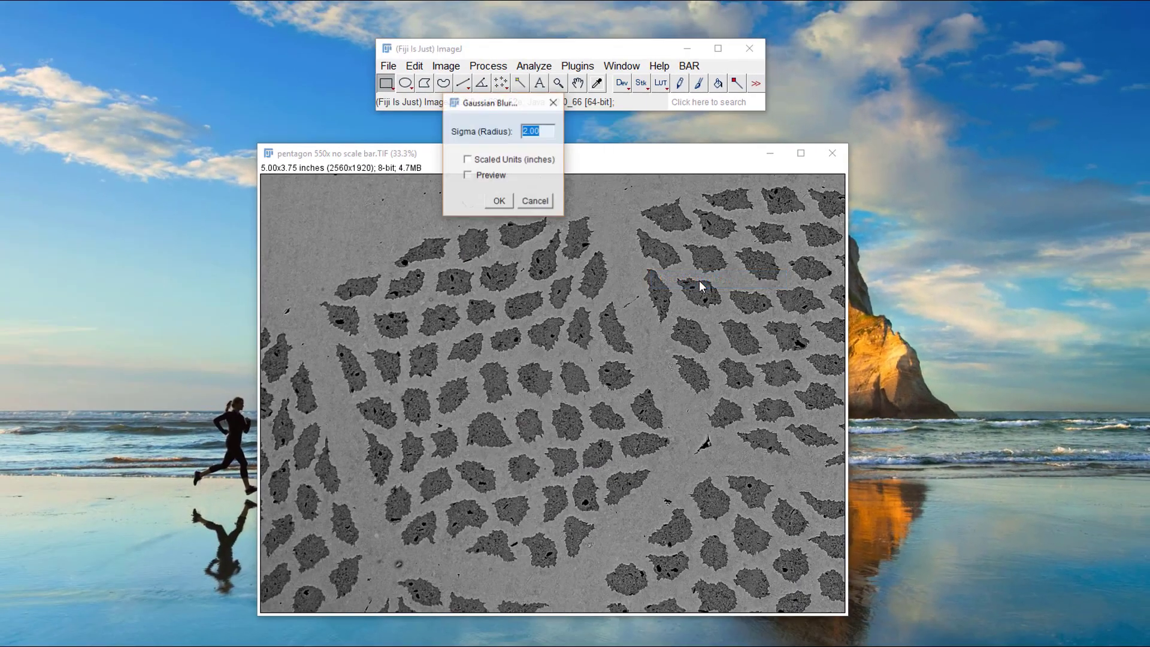
left_click(504, 201)
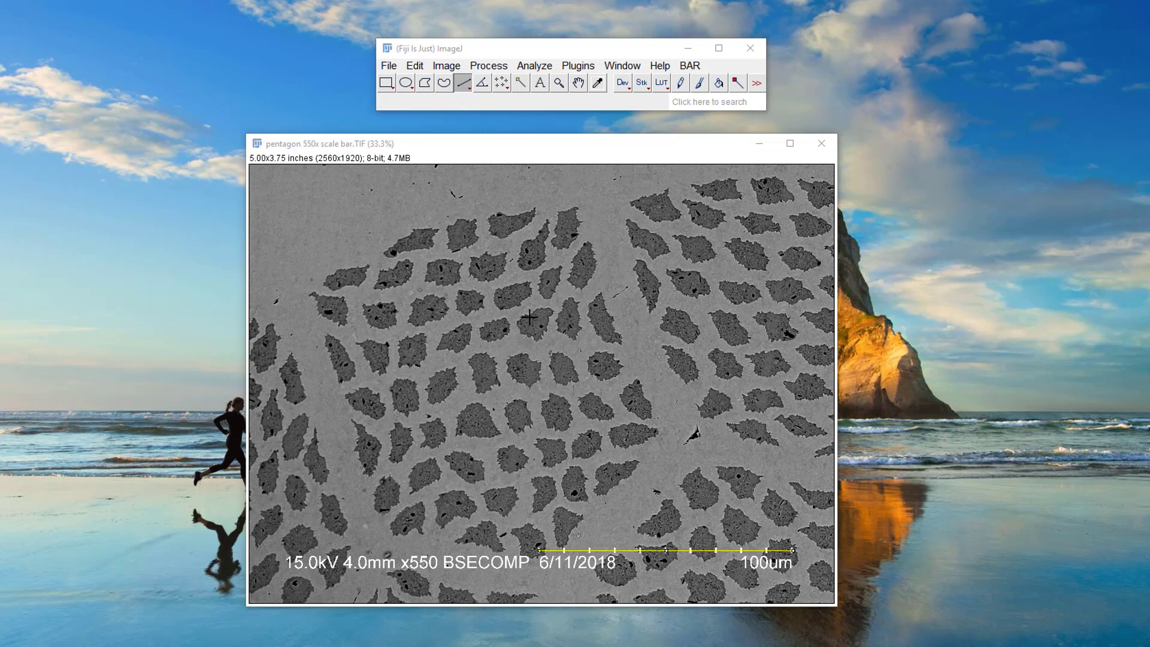
Draw a new horizontal straight line along the 100 um scale bar from its first tick to its last tick.
left_click(652, 360)
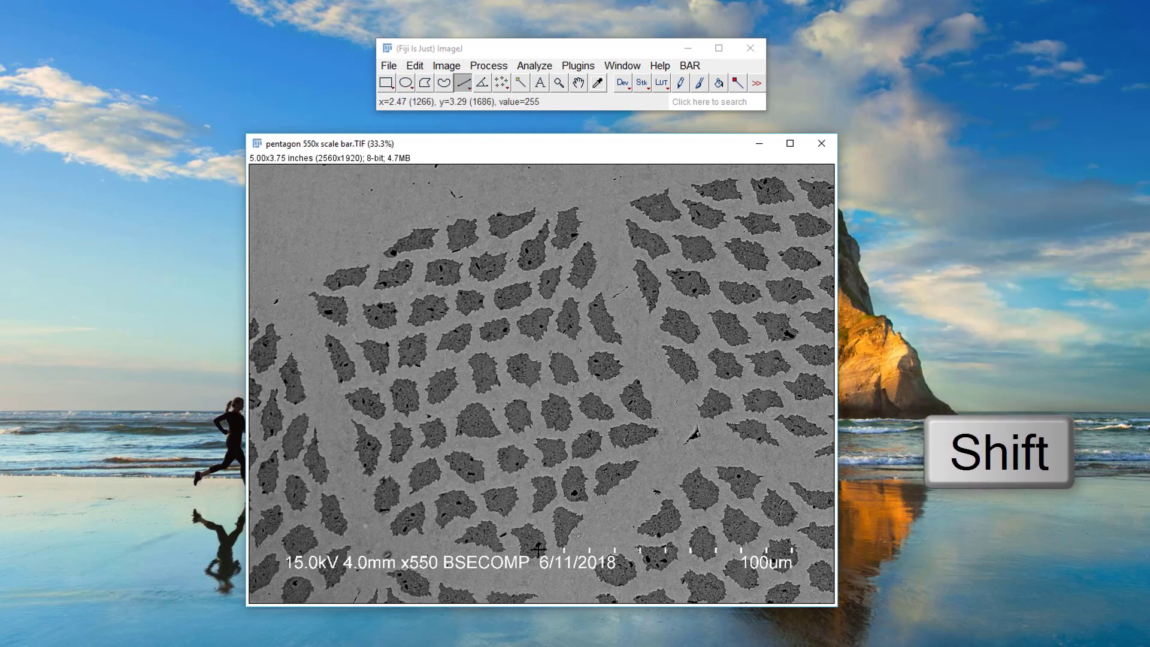
left_click_drag(540, 549, 793, 579)
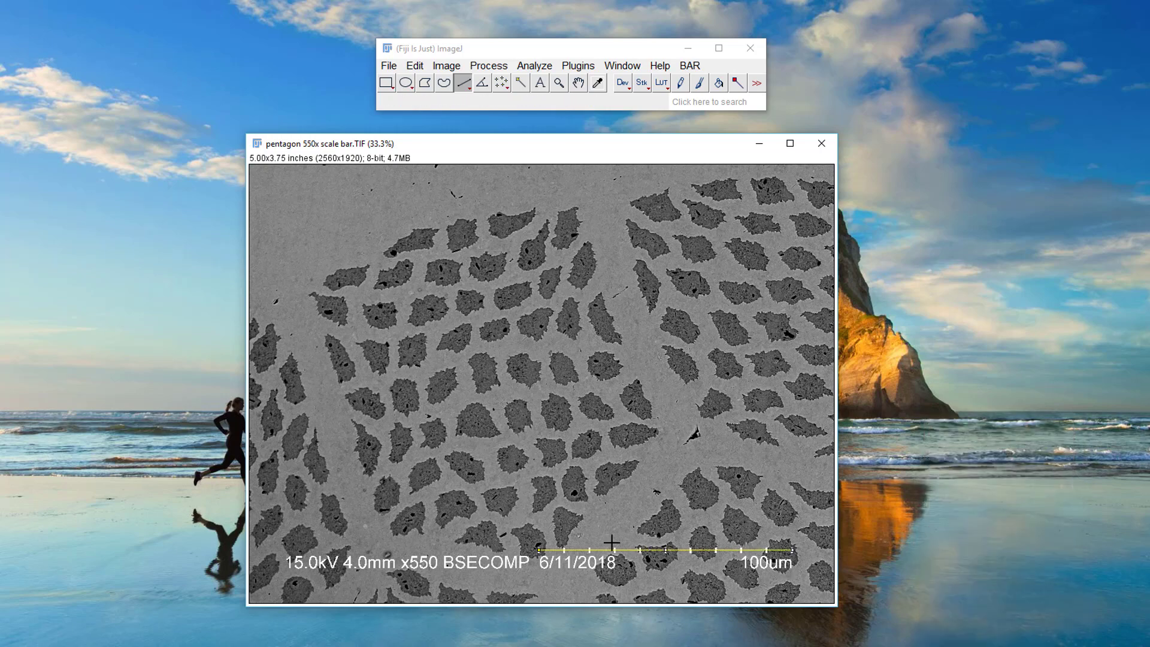
Check the line's start at high magnification and align its far endpoint with the last tick of the scale bar.
key("plus")
key("plus")
key("plus")
key("plus")
key("plus")
key("plus")
key("plus")
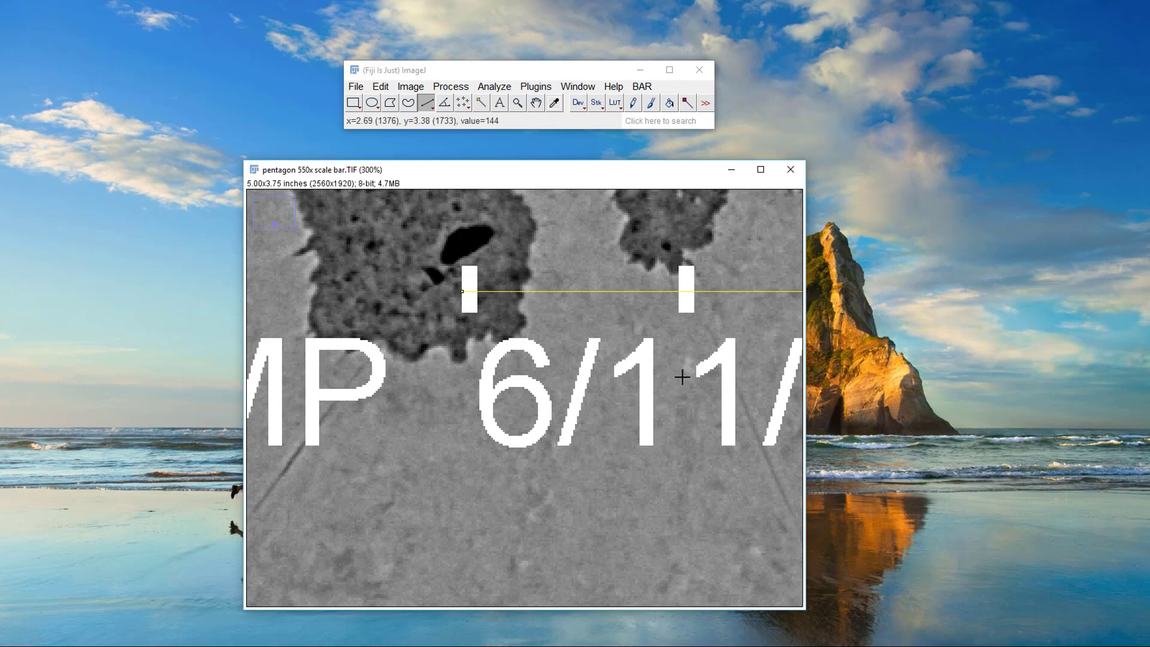
key("minus")
key("minus")
key("minus")
key("minus")
key("minus")
key("minus")
key("plus")
key("plus")
key("plus")
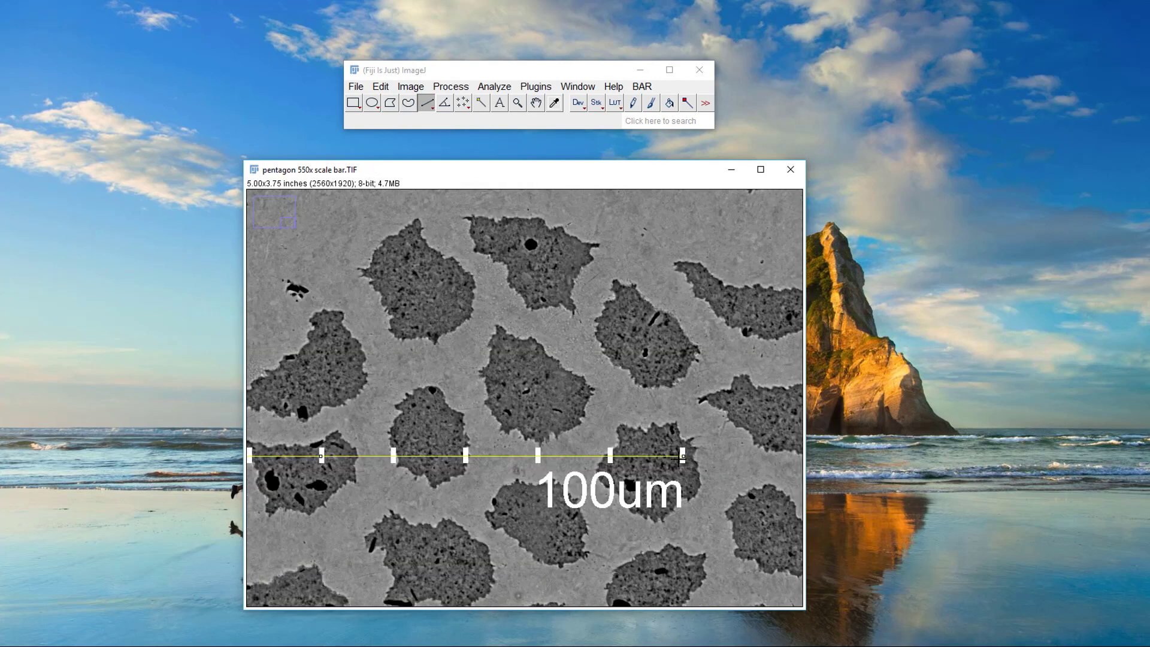
key("plus")
key("plus")
key("plus")
left_click_drag(539, 389, 527, 393)
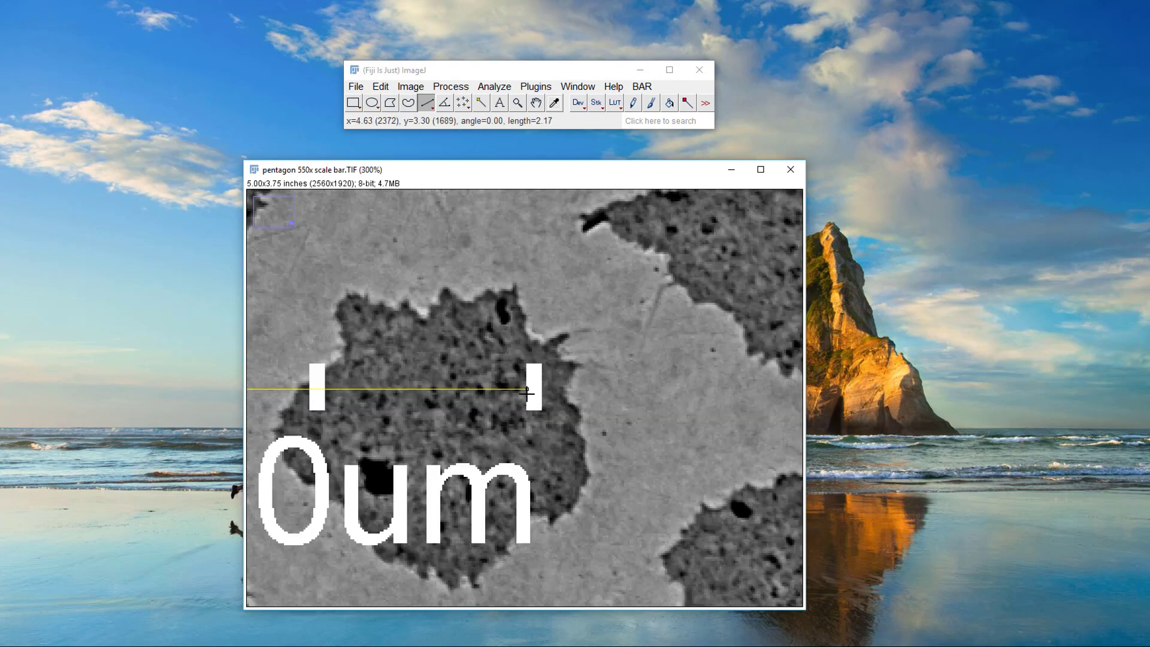
key("minus")
key("minus")
key("minus")
key("minus")
key("minus")
key("minus")
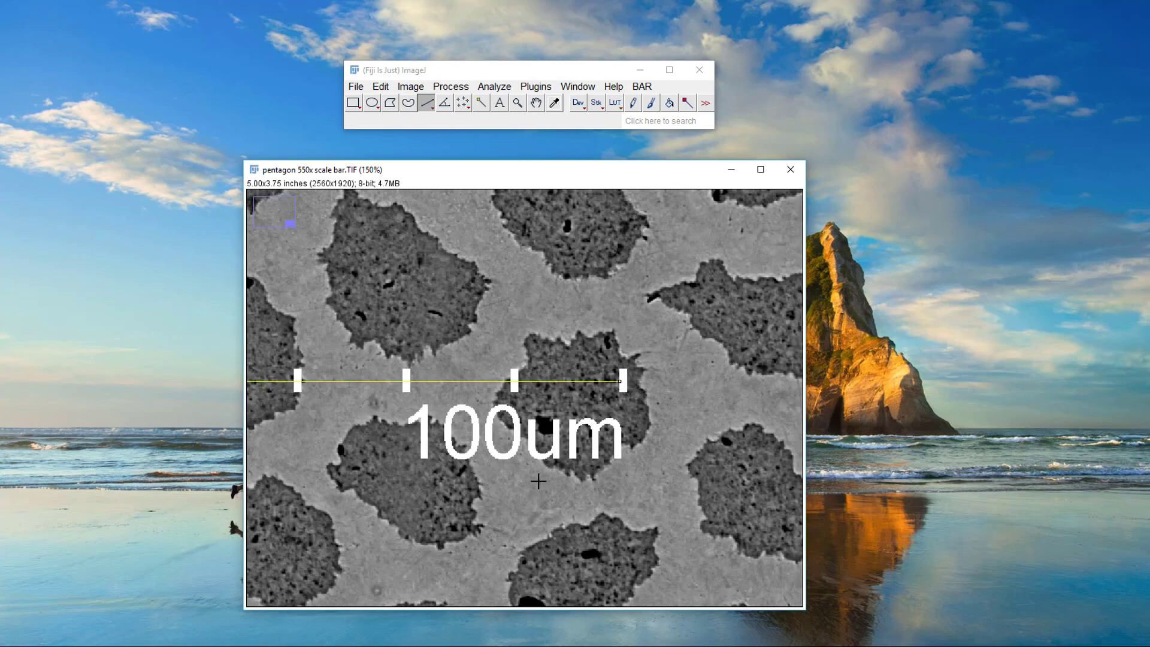
key("minus")
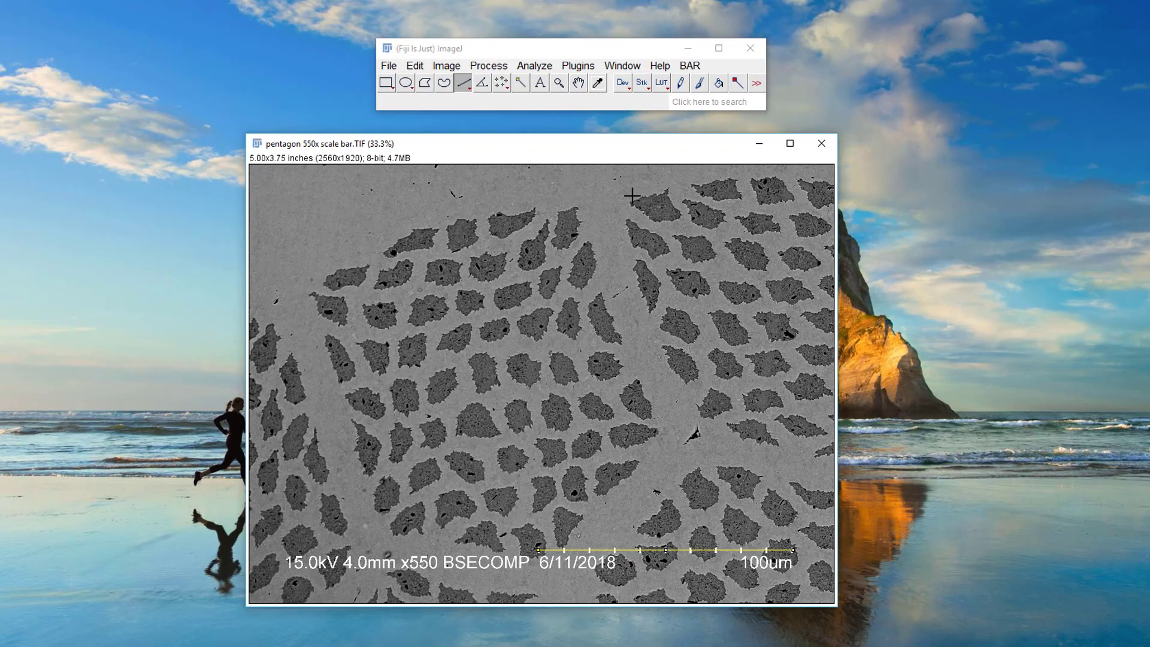
Set the image scale from the drawn line with a known distance of 100 and microns as the unit of length.
left_click(534, 67)
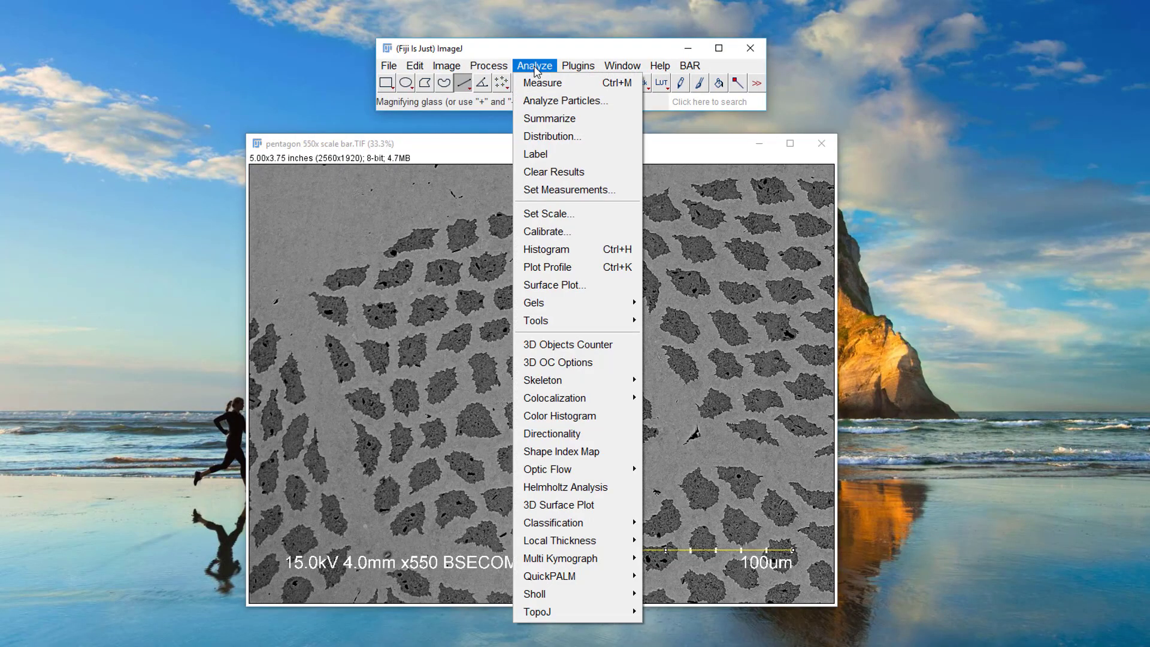
left_click(534, 214)
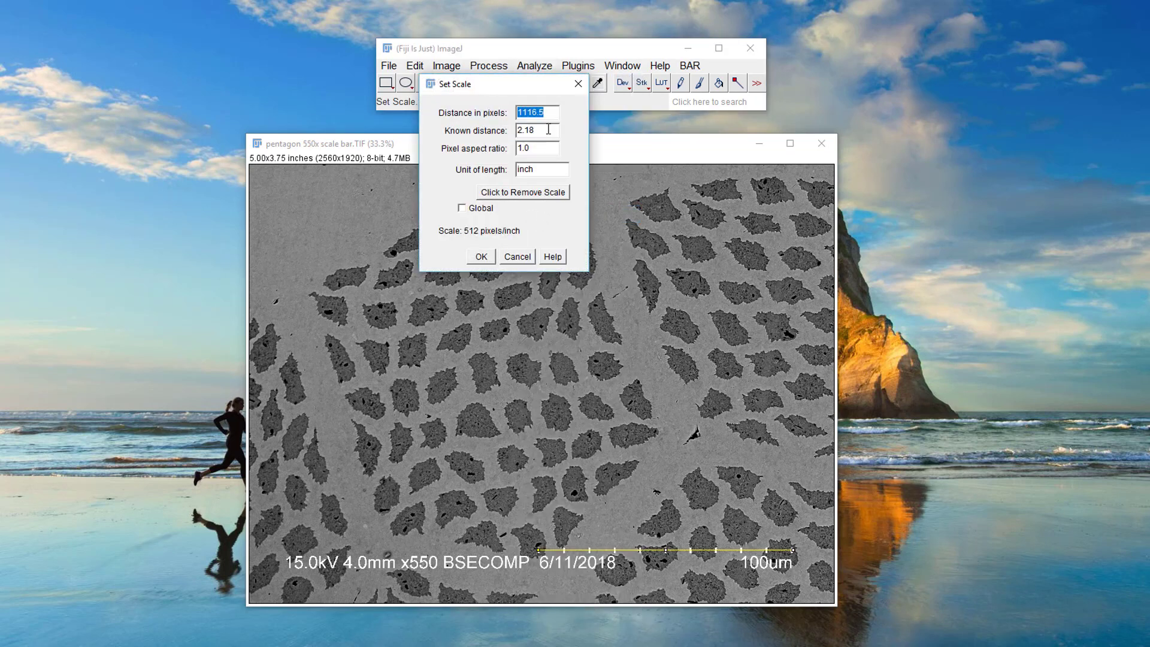
left_click(548, 131)
key("BackSpace")
type("100")
left_click(546, 168)
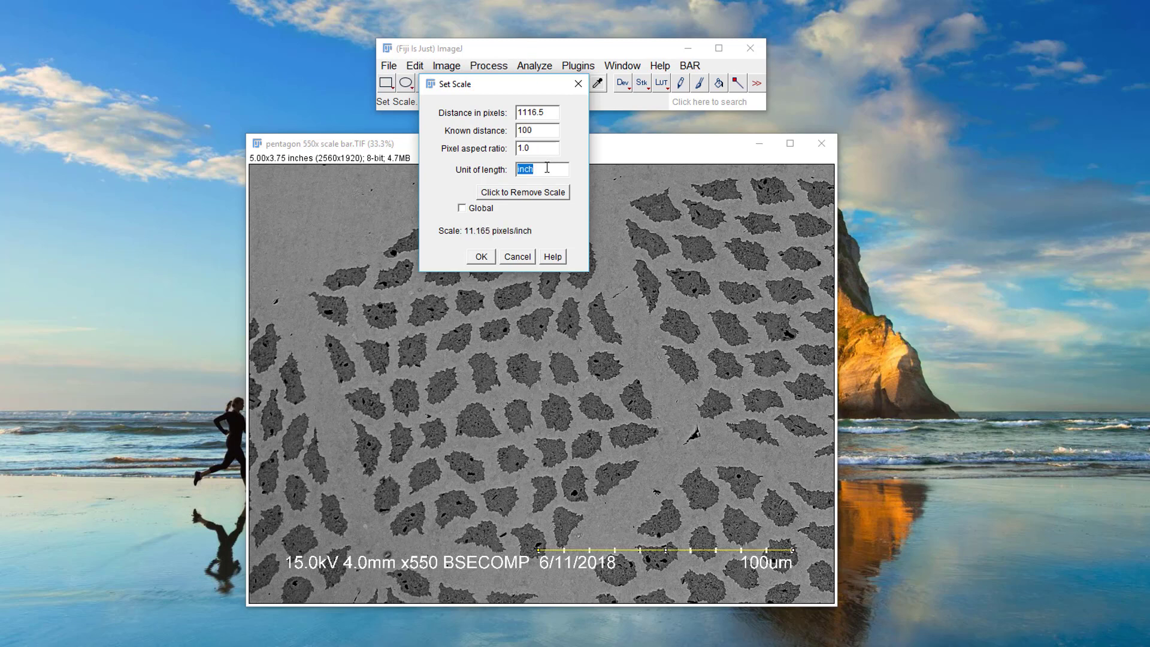
key("BackSpace")
type("microns")
left_click(484, 257)
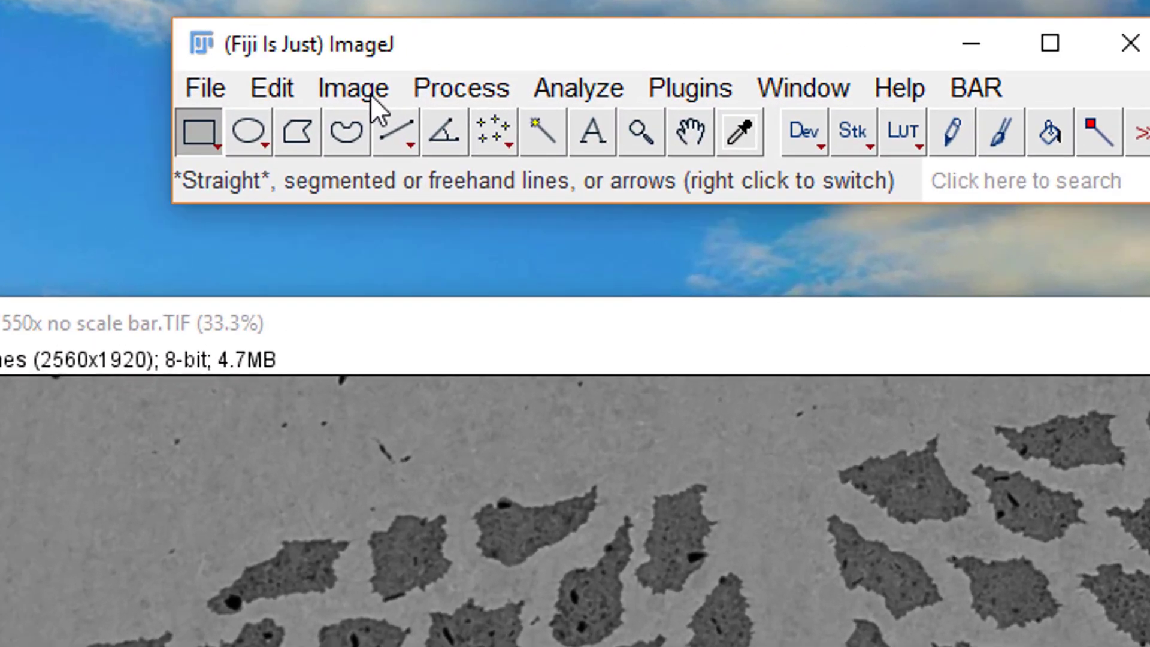
Threshold the micrograph without a scale bar to the range 8 to 109, apply it and close the Threshold dialog.
left_click(371, 96)
mouse_move(437, 210)
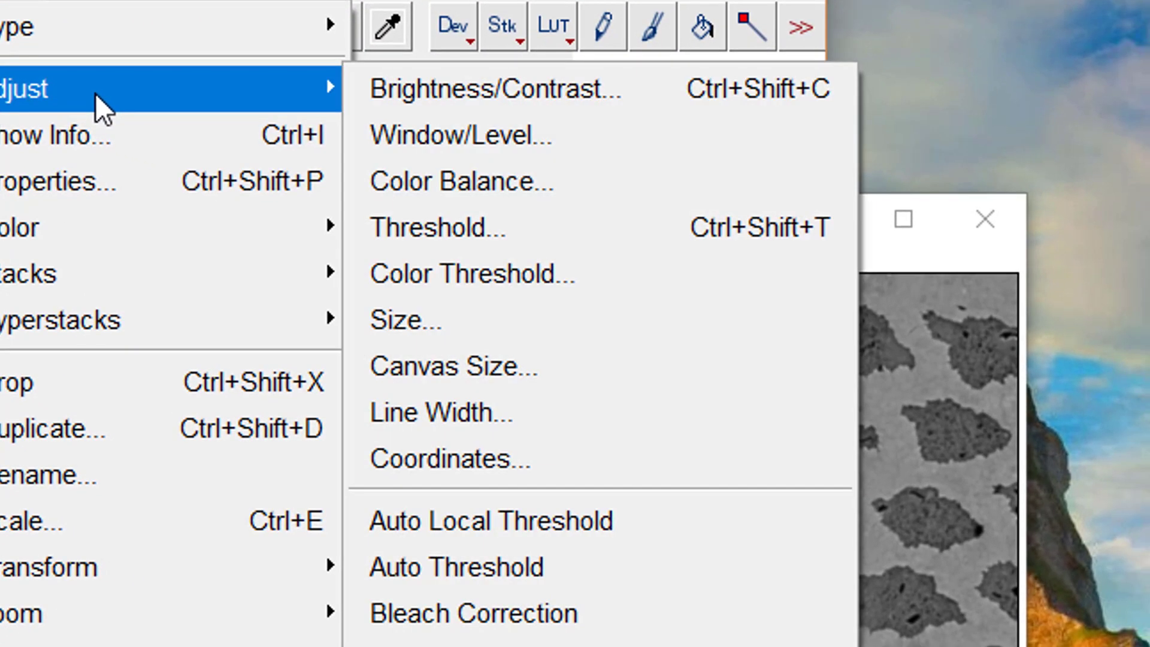
left_click(474, 231)
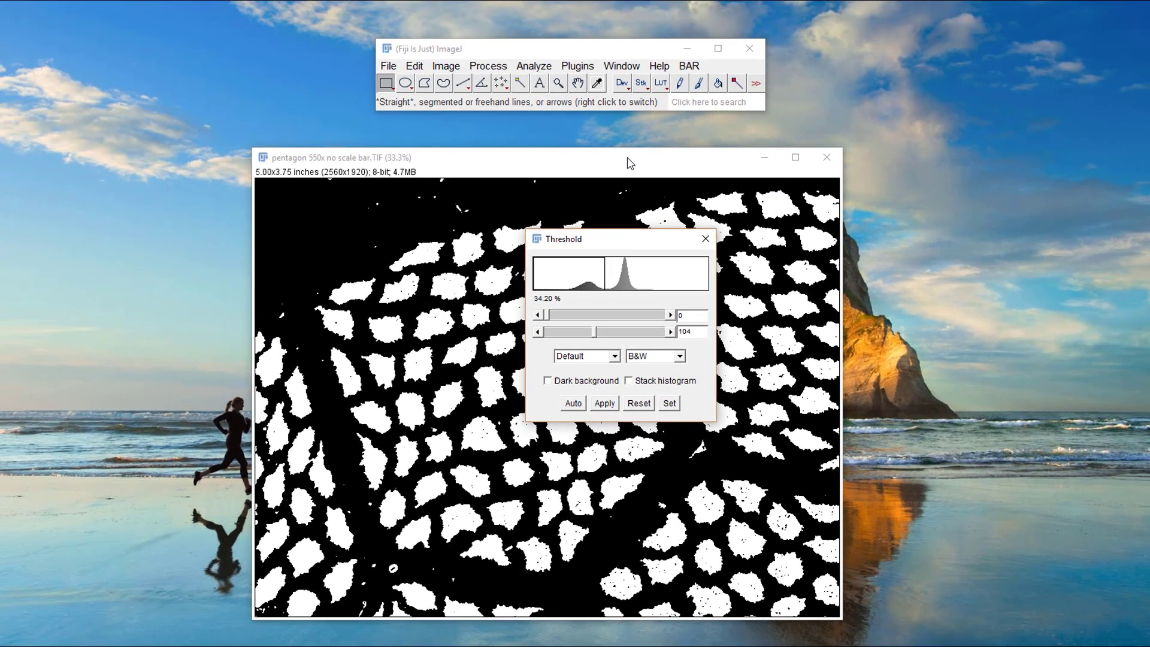
left_click_drag(633, 247, 958, 304)
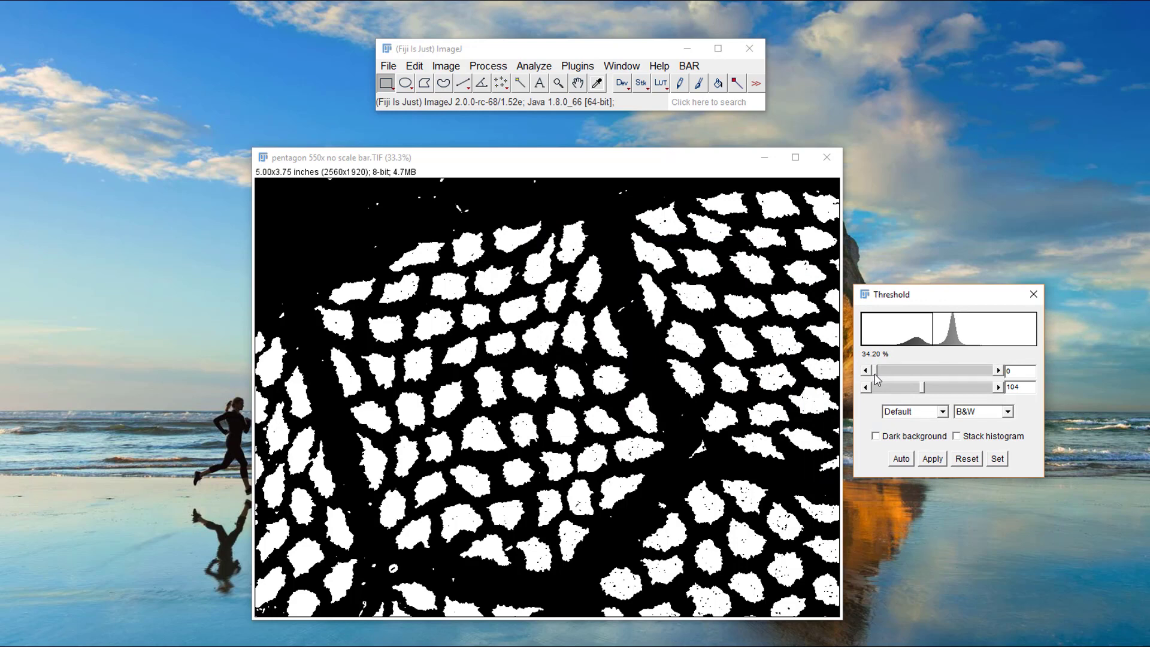
left_click_drag(874, 374, 928, 396)
left_click(931, 391)
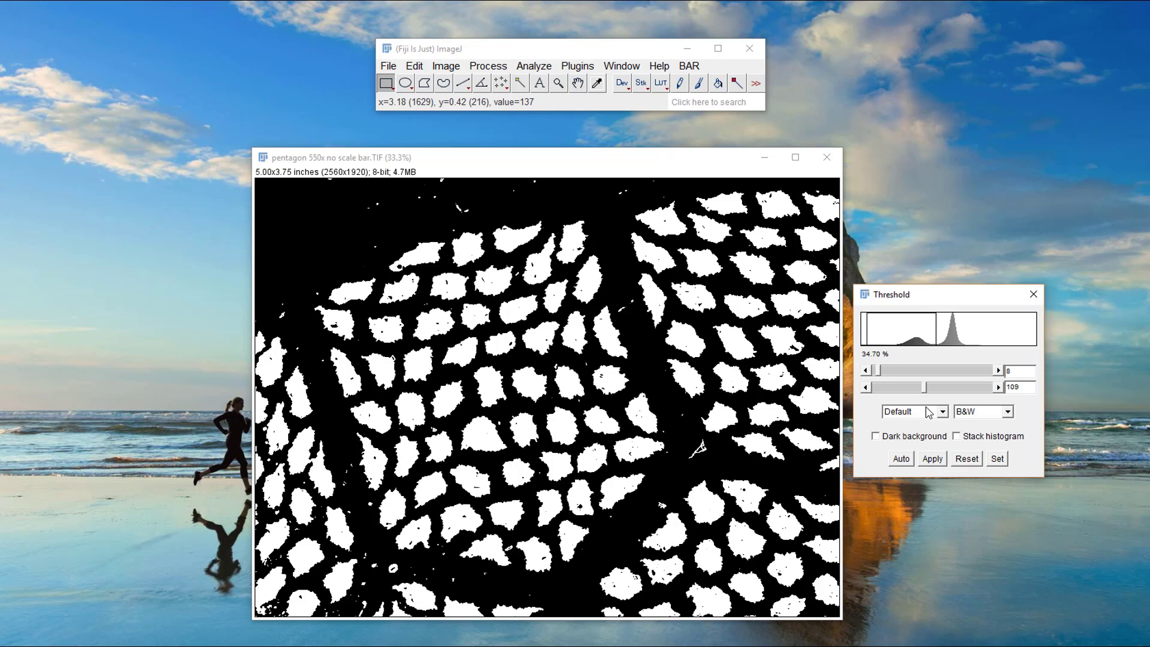
left_click(930, 461)
left_click(1033, 295)
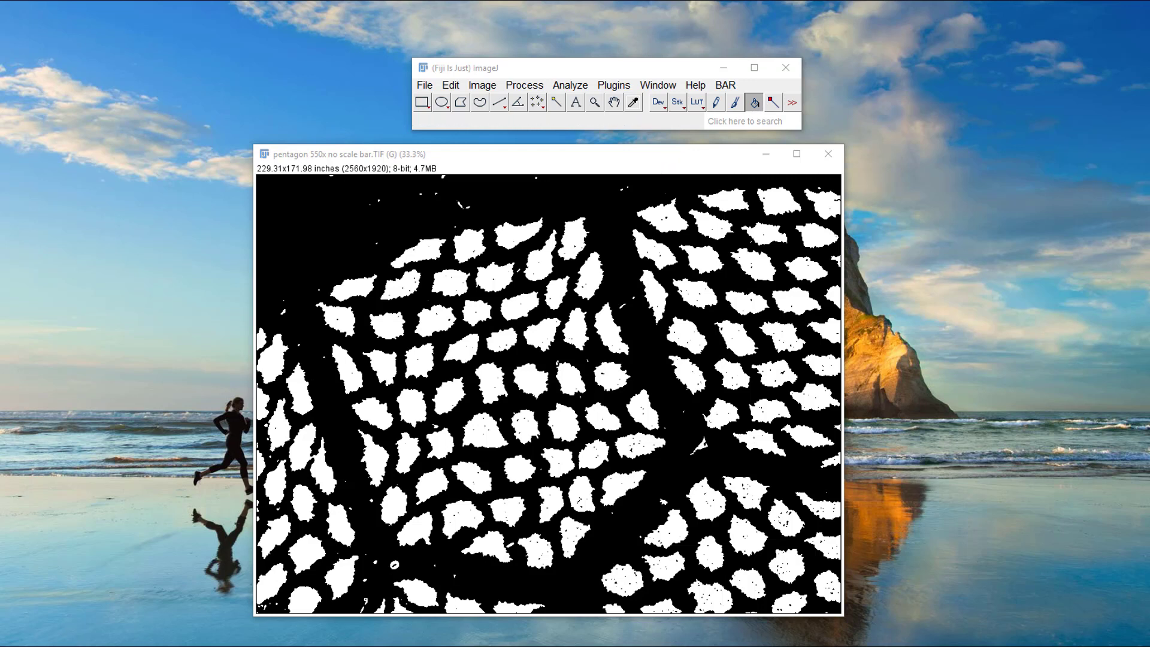
Paint over the white shapes on both sides of the central pentagon cluster in black with a 500-pixel brush.
double_click(735, 104)
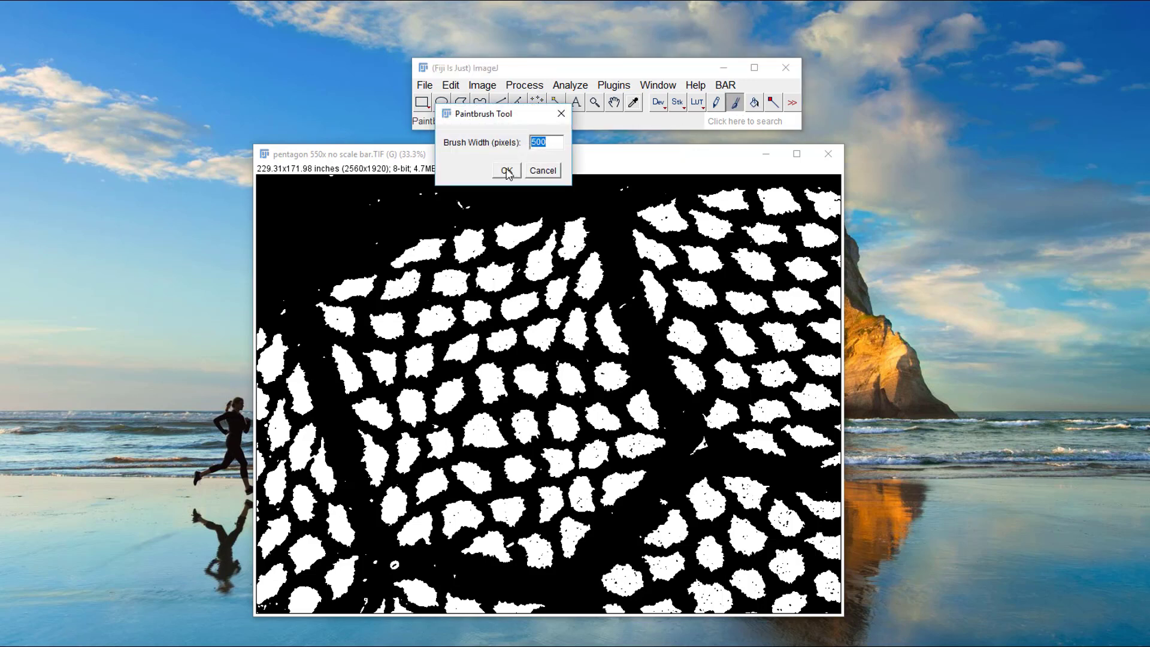
left_click(506, 171)
mouse_move(778, 234)
left_mouse_down()
mouse_move(687, 212)
mouse_move(682, 234)
mouse_move(748, 419)
mouse_move(718, 479)
mouse_move(664, 539)
mouse_move(749, 575)
mouse_move(808, 408)
mouse_move(812, 235)
left_mouse_up()
mouse_move(286, 437)
left_mouse_down()
mouse_move(284, 392)
mouse_move(288, 511)
mouse_move(309, 562)
left_mouse_up()
Flood-fill the leftover white shapes below the pentagon cluster with black.
left_click(755, 102)
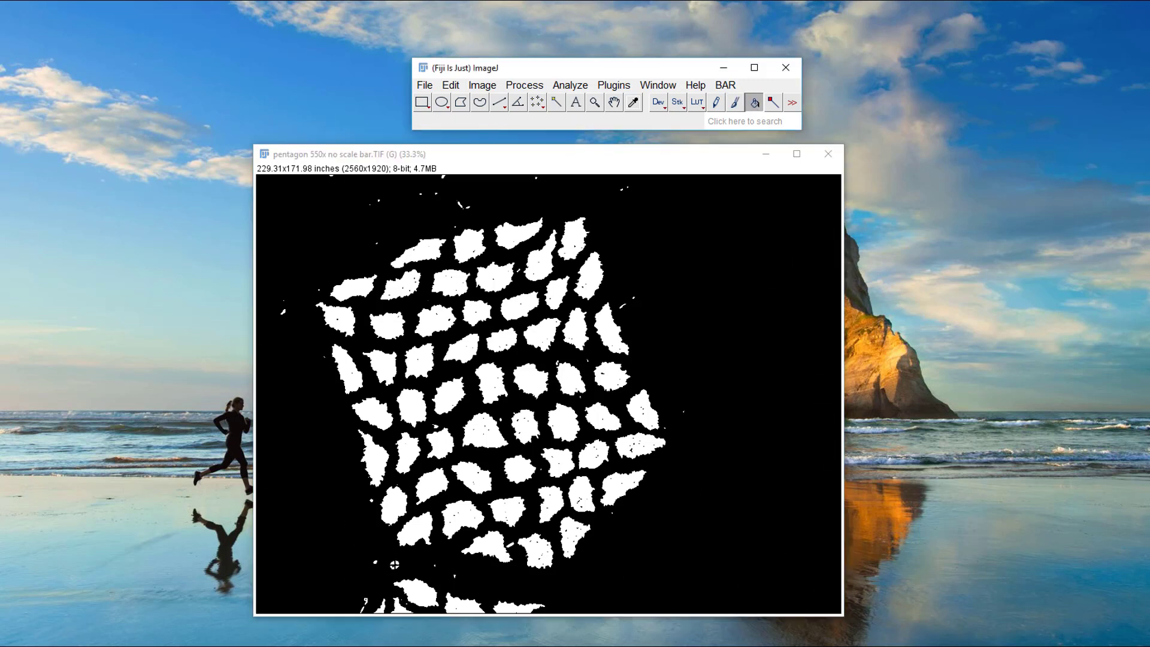
left_click(418, 593)
left_click(464, 605)
left_click(516, 608)
left_click(394, 565)
left_click(400, 607)
left_click(380, 608)
left_click(362, 609)
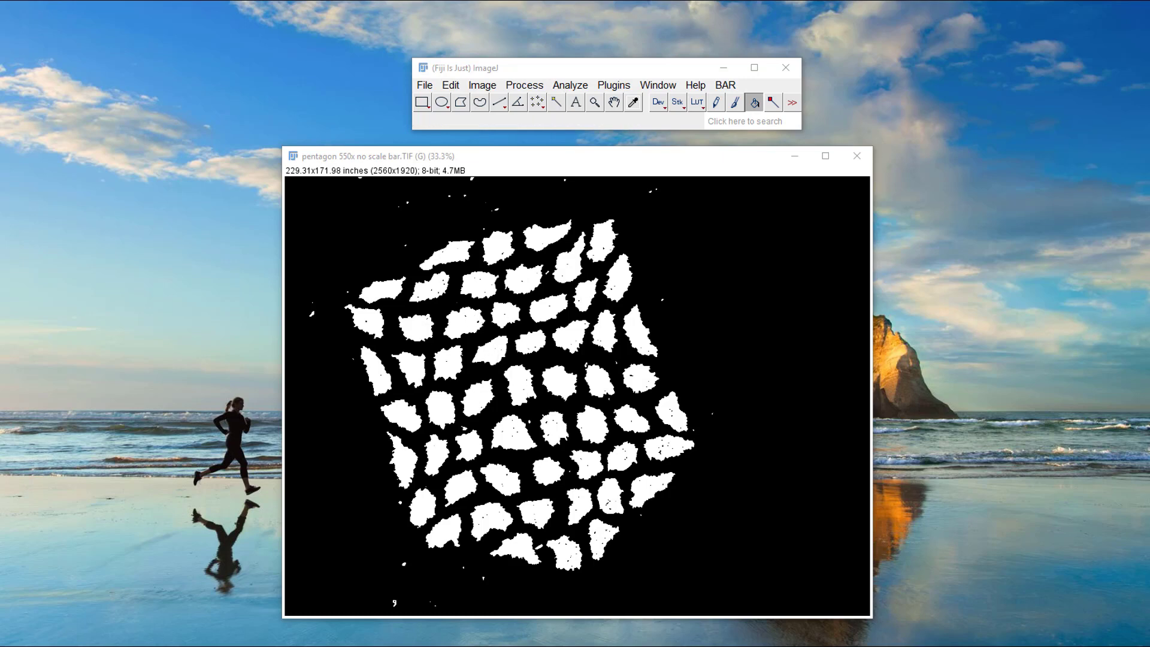
Fill the holes inside the white shapes with the binary Fill Holes operation.
left_click(527, 85)
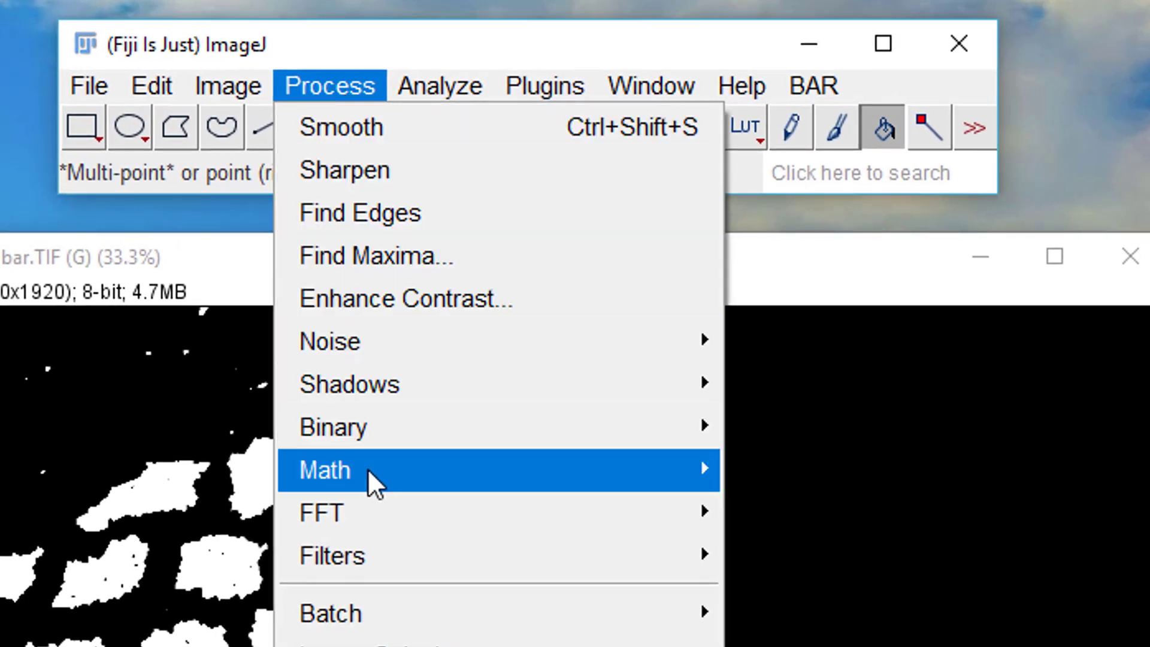
mouse_move(353, 437)
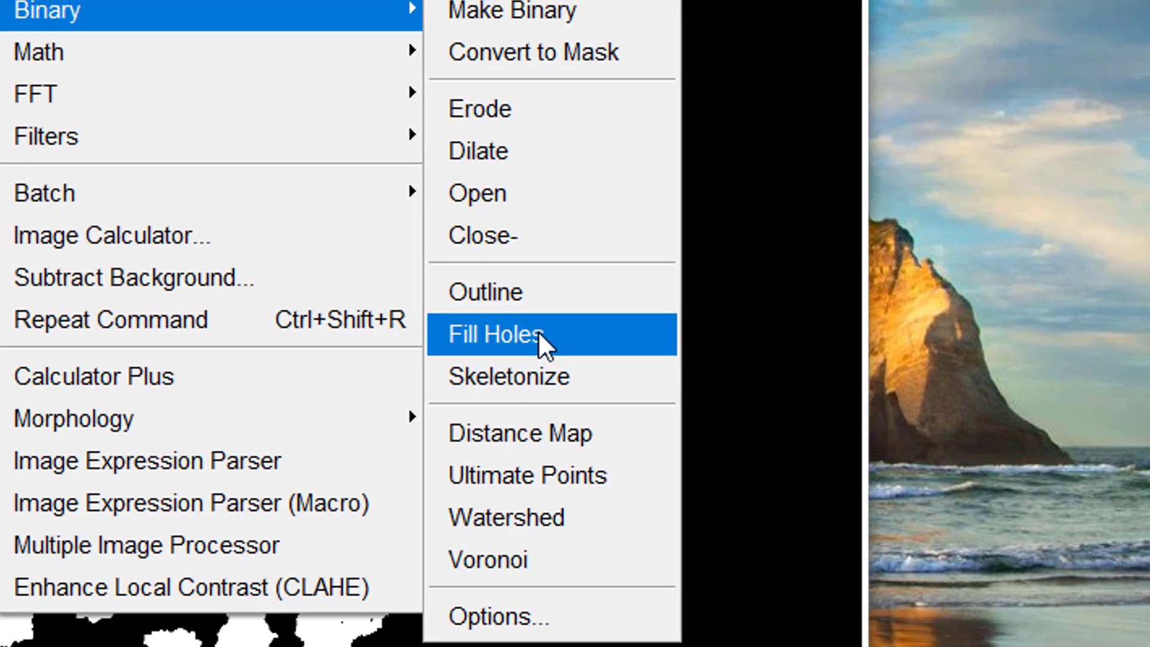
left_click(536, 350)
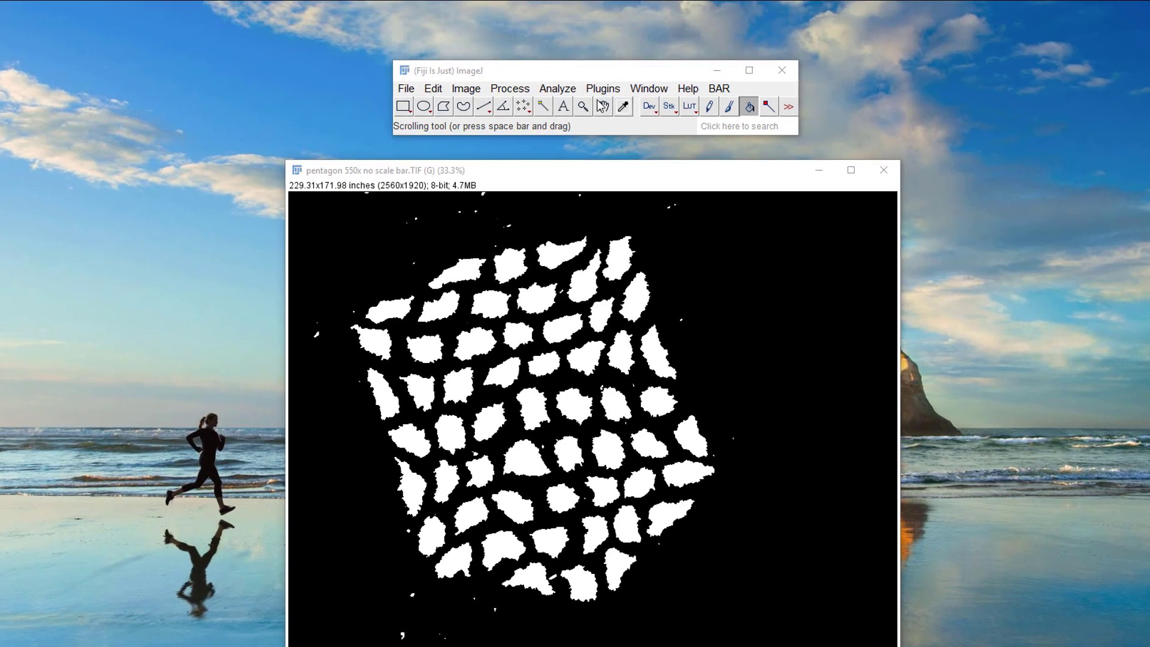
Run Analyze Particles with a size range of 0-40 and circularity 0.00-1.00, and move the resulting image clear for viewing.
left_click(613, 85)
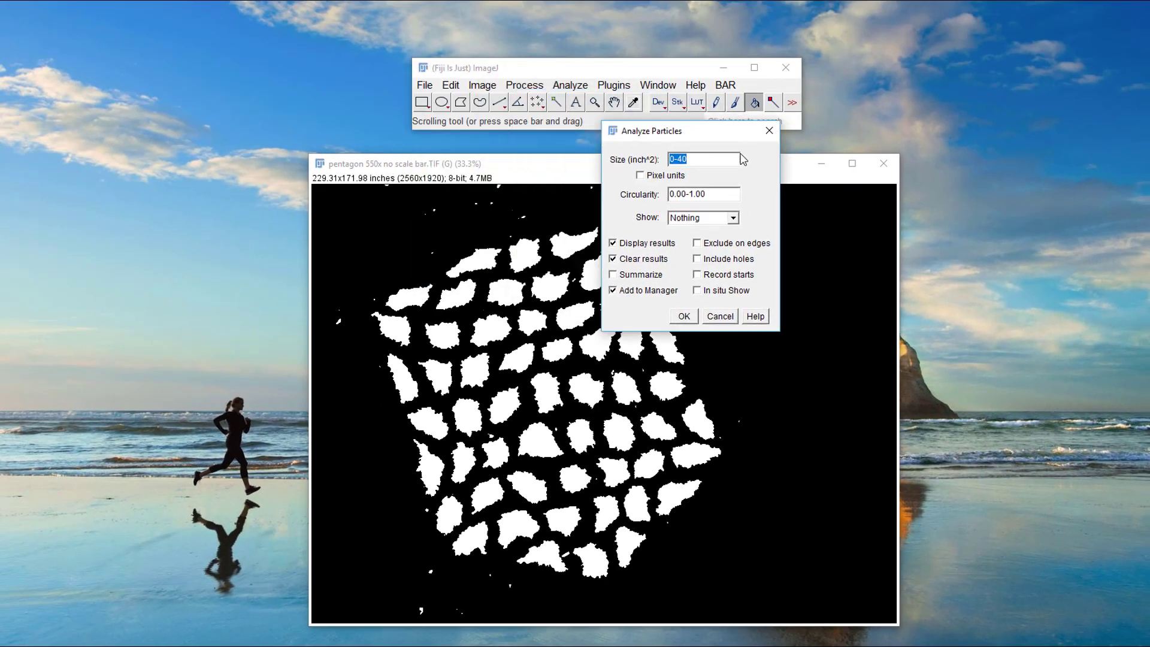
left_click_drag(696, 138, 1012, 274)
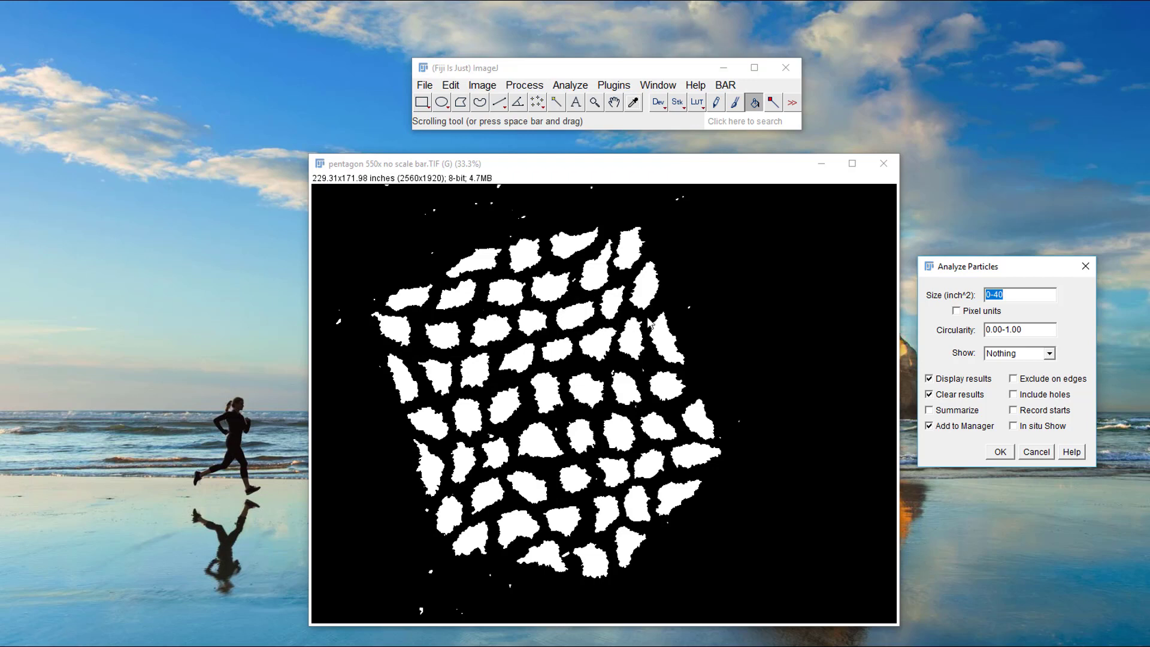
left_click(1029, 297)
key("BackSpace")
key("BackSpace")
key("BackSpace")
key("BackSpace")
type("0-40")
left_click(1000, 451)
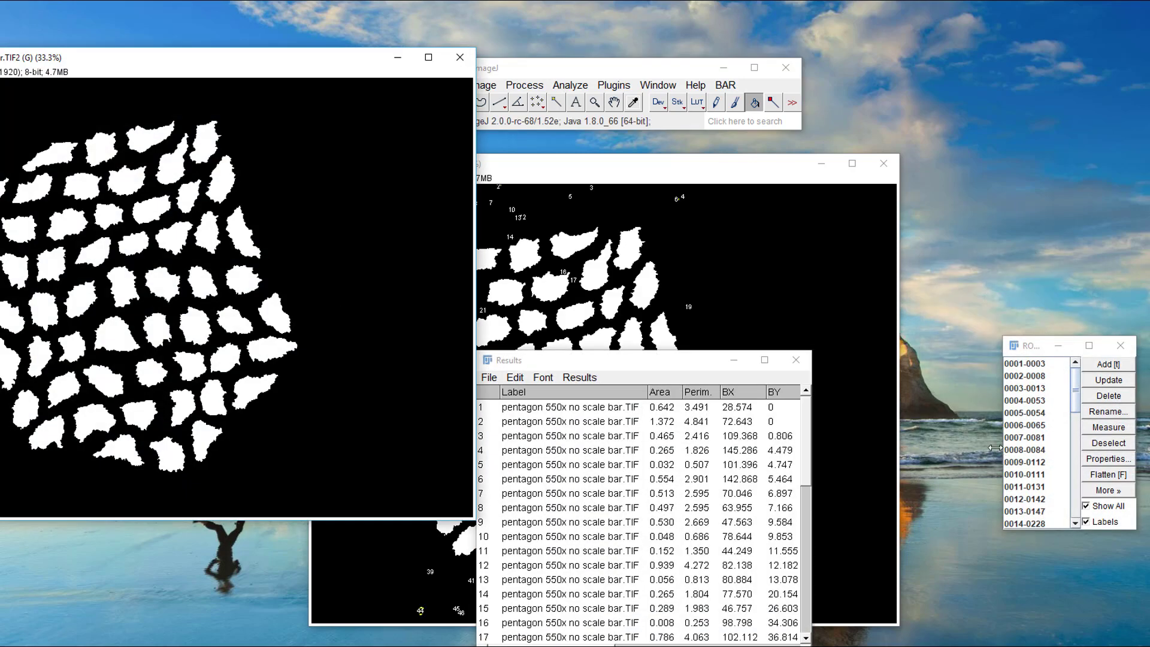
left_click_drag(272, 63, 615, 136)
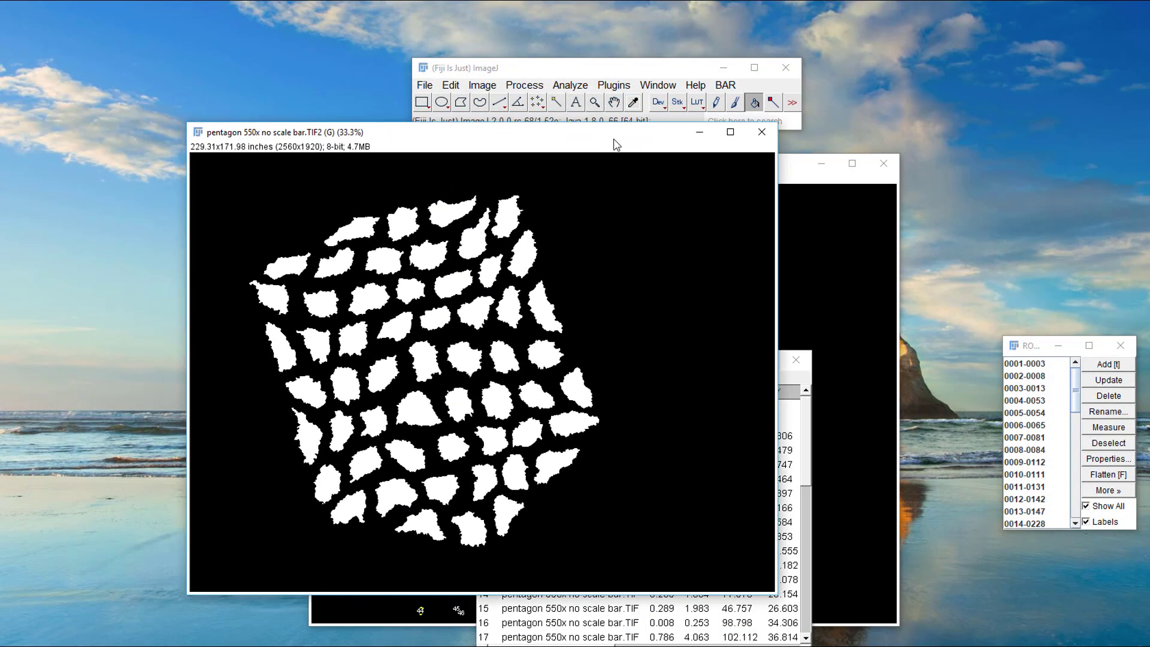